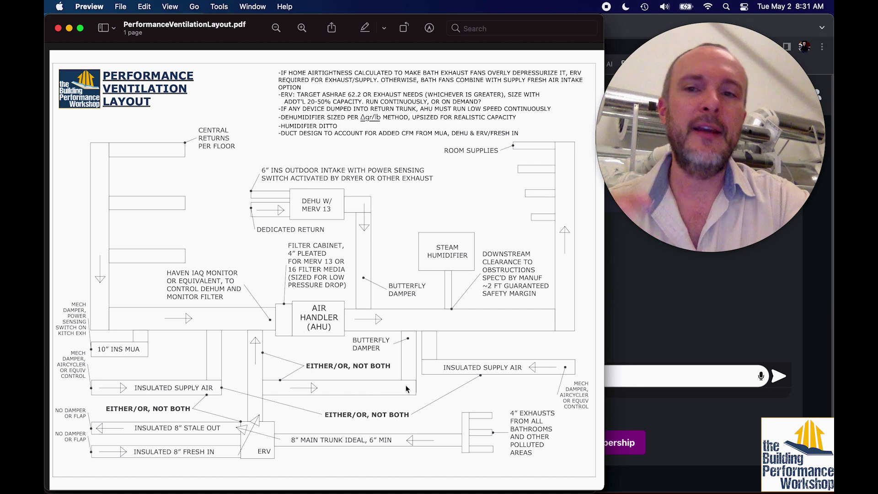
- Paste the prepared ventilation design prompt for the 3000 sq ft home into the message box
click(639, 317)
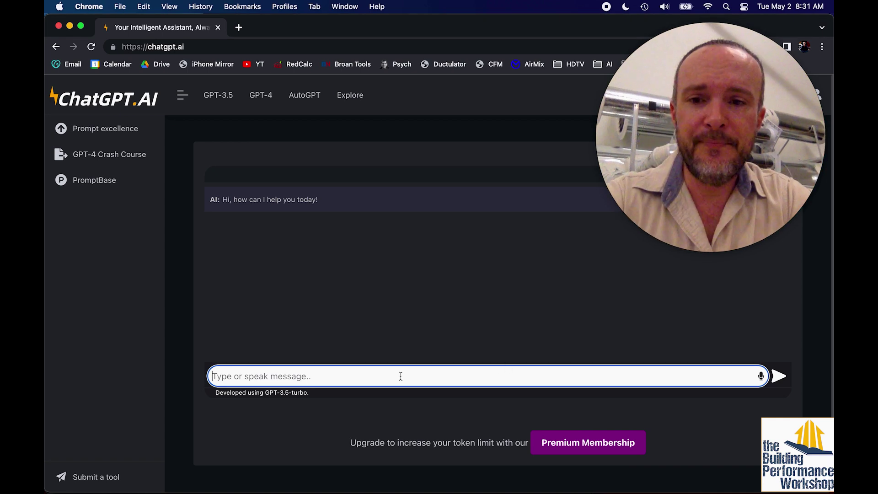
key(super+v)
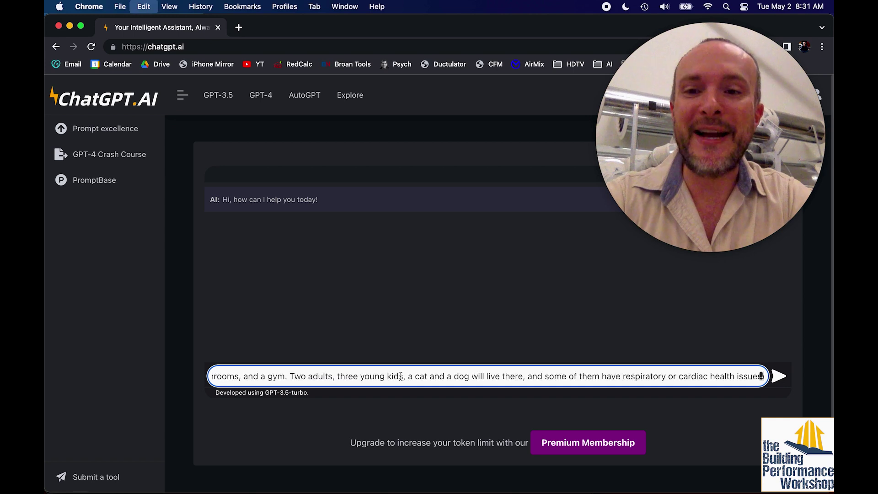
key(super+Left)
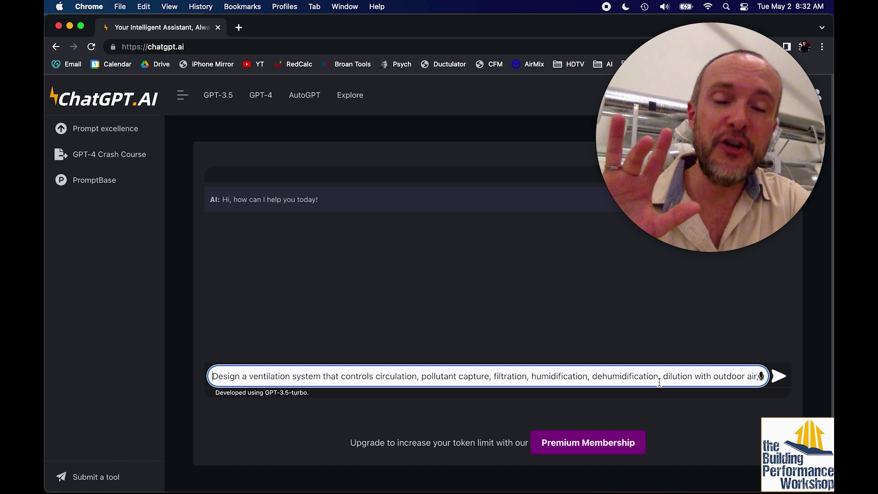
- Review the prompt from dilution and pressure relief through room counts, occupants and respiratory health wording
click(692, 377)
key(Right)
key(Right)
key(Right)
key(Right)
key(Right)
key(Right)
key(Right)
key(Right)
key(Right)
key(Right)
key(Right)
key(Right)
key(Right)
key(Right)
key(Right)
key(Right)
key(Right)
key(Right)
key(Right)
key(Right)
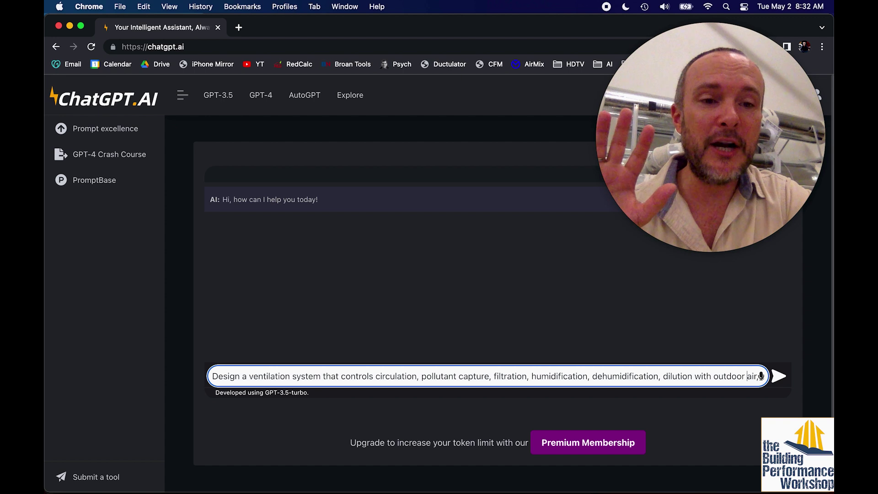
key(Right)
key(Right)
key(Right)
key(Right)
key(Right)
key(Right)
key(Right)
key(Right)
key(Right)
key(Right)
key(Right)
key(Right)
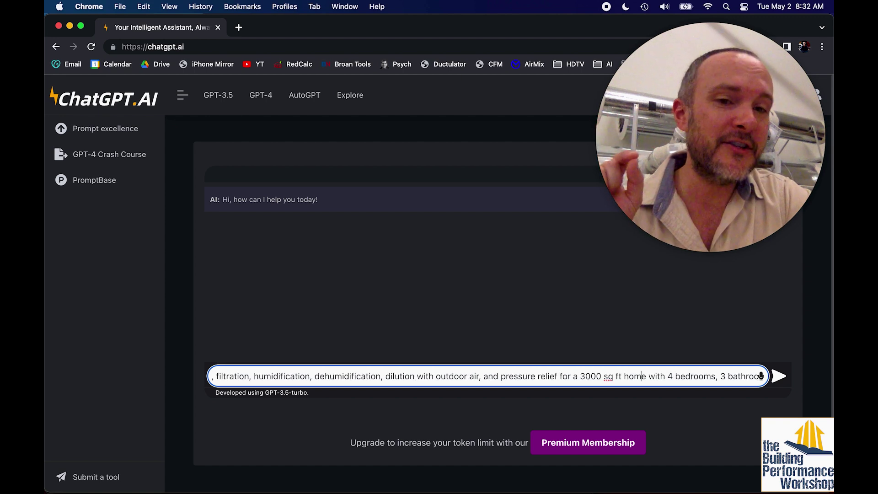
key(Right)
key(Right)
key(Right)
key(Right)
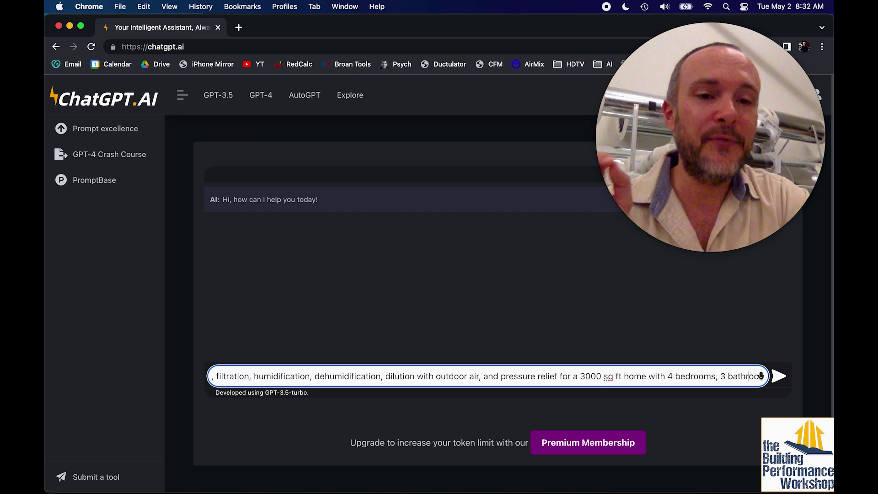
key(Right)
key(Right)
key(Right)
key(Right)
key(Right)
key(Right)
key(Right)
key(Right)
key(Right)
key(Right)
key(Right)
key(Right)
key(Right)
key(Right)
key(Right)
key(Right)
key(Right)
key(Right)
key(Right)
key(Right)
key(Right)
key(Right)
key(Right)
key(Right)
key(Right)
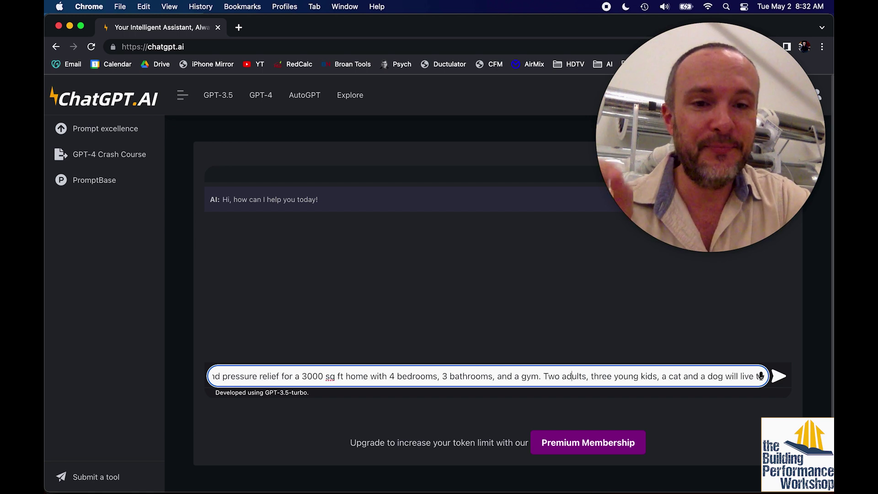
key(Right)
key(Right)
key(Right)
key(Right)
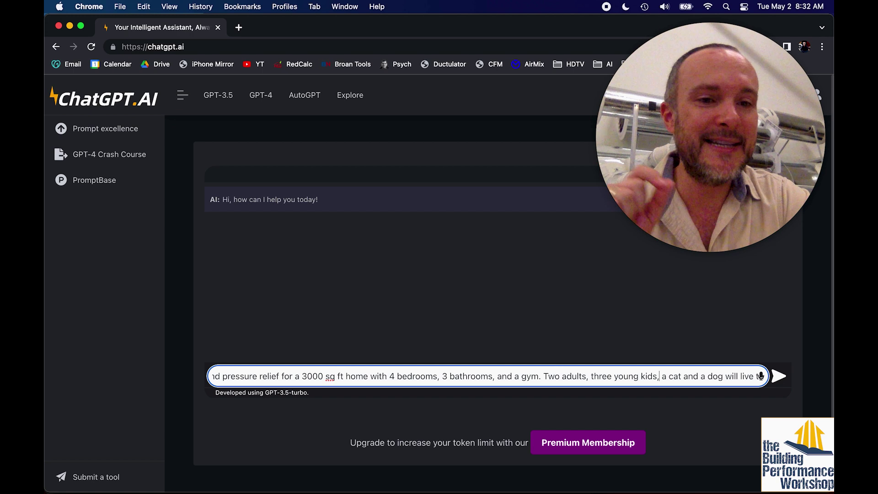
key(Right)
key(Right)
key(Right)
key(Right)
key(Right)
key(Right)
key(Right)
key(Right)
key(Right)
key(Right)
key(Right)
key(Right)
key(Right)
key(Right)
key(Right)
key(Right)
key(Right)
key(Right)
key(Right)
key(Right)
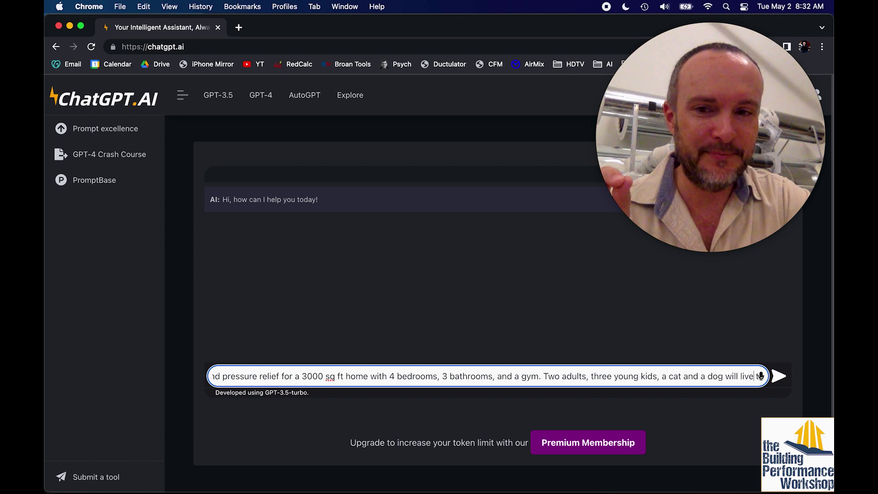
key(Right)
key(Right)
key(Right)
key(Right)
key(Right)
key(Right)
key(Right)
key(Right)
key(Right)
key(Right)
key(Right)
key(Right)
key(Right)
key(Right)
key(Right)
key(Right)
key(Right)
key(Right)
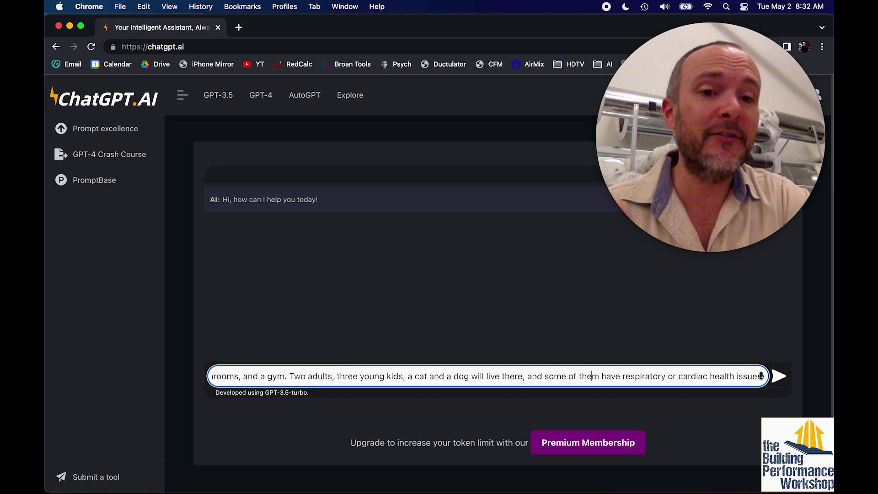
key(Right)
key(Right)
key(Right)
key(Right)
key(Right)
key(Right)
key(Right)
key(Right)
key(Right)
key(Right)
key(Right)
key(Right)
key(Right)
key(Right)
key(Right)
key(Right)
key(Right)
key(Right)
key(Right)
key(Right)
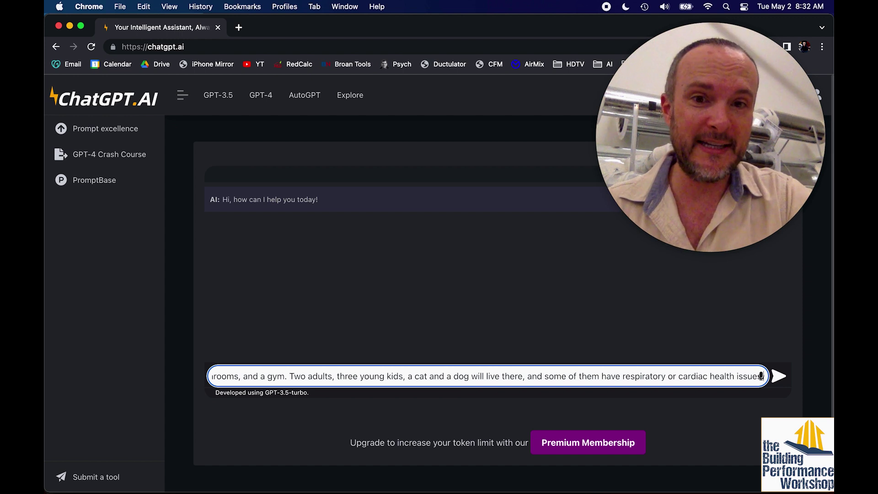
- Send the ventilation design prompt to GPT-4 so it starts replying
key(Return)
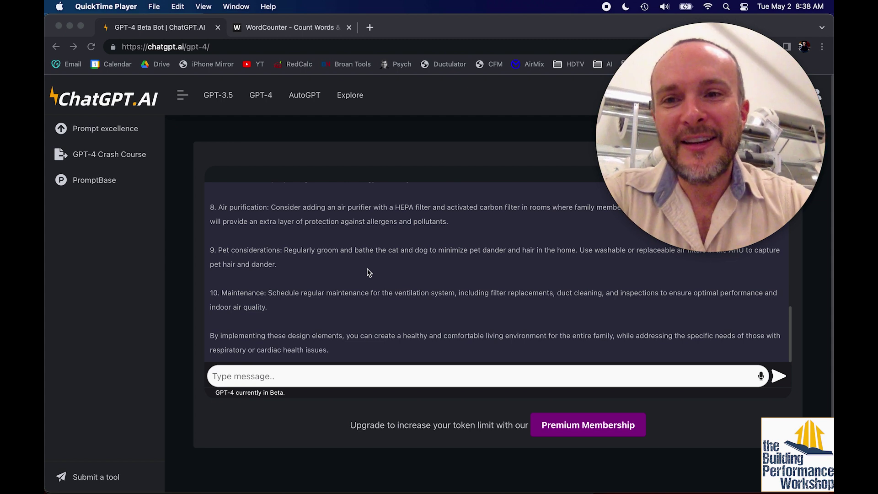
scroll(368, 272, up, 2)
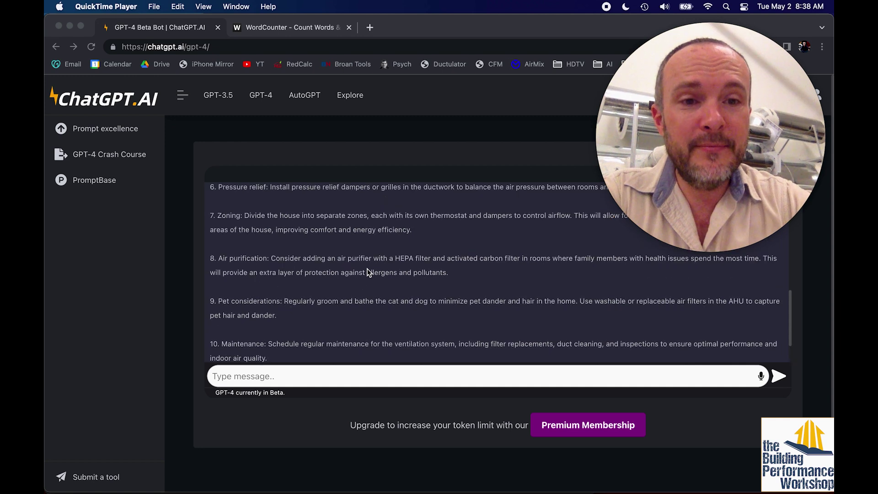
scroll(368, 272, up, 2)
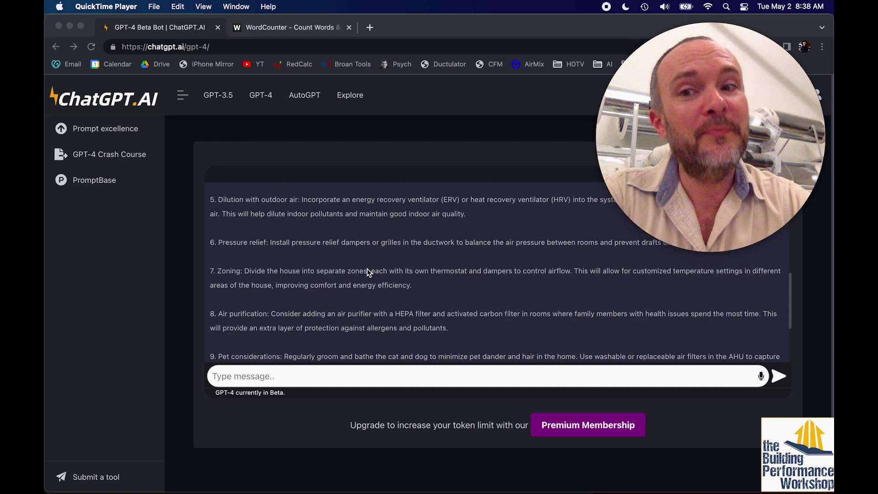
scroll(369, 272, up, 2)
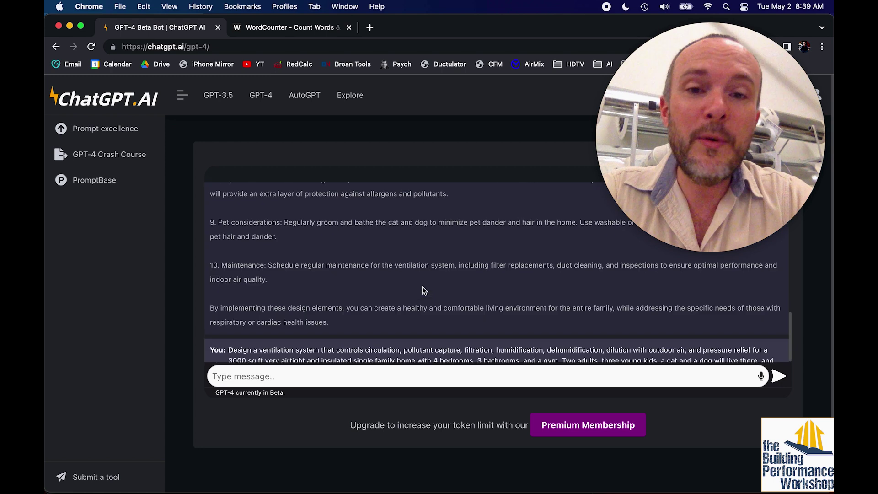
scroll(423, 288, up, 1)
scroll(423, 287, up, 1)
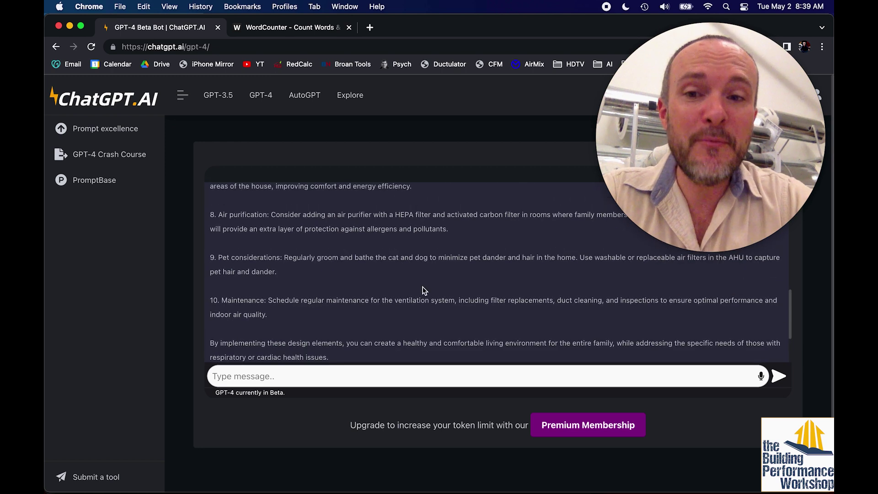
scroll(423, 289, up, 10)
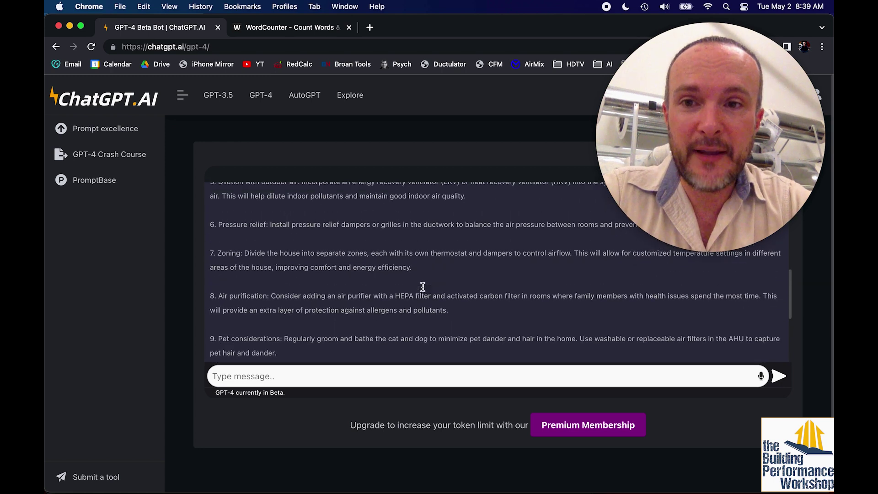
scroll(423, 287, up, 4)
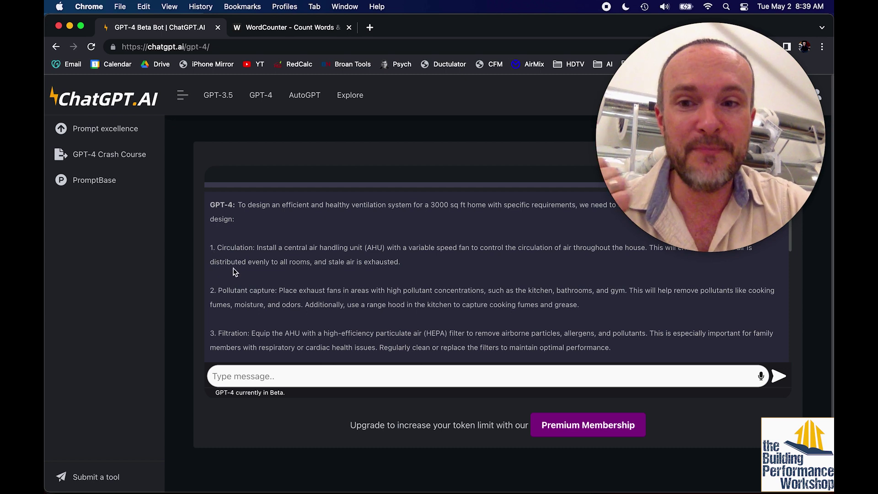
scroll(234, 271, down, 3)
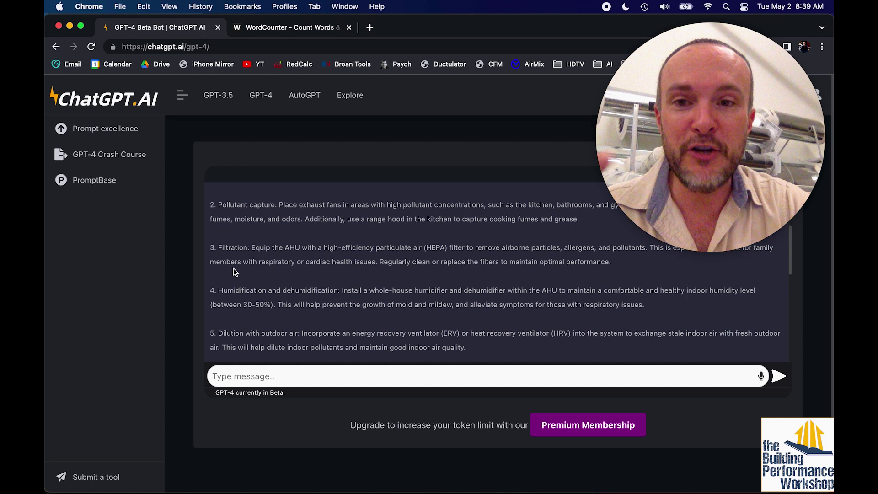
scroll(234, 271, down, 2)
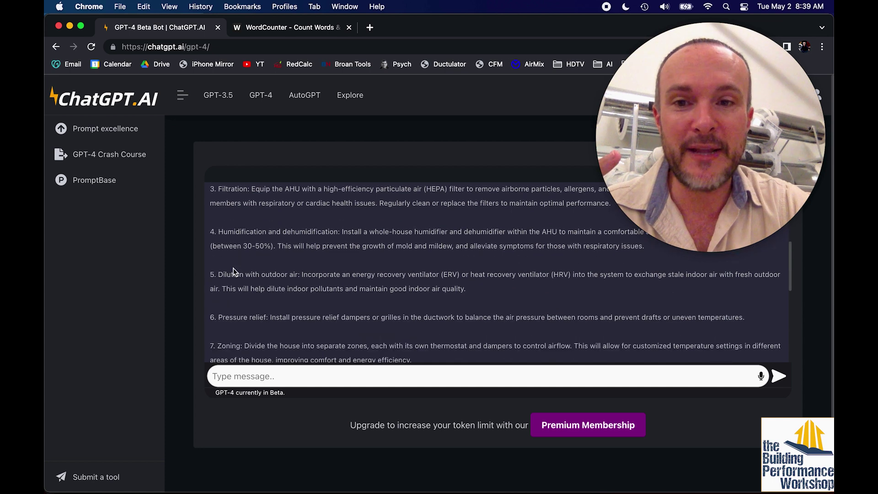
scroll(212, 300, down, 2)
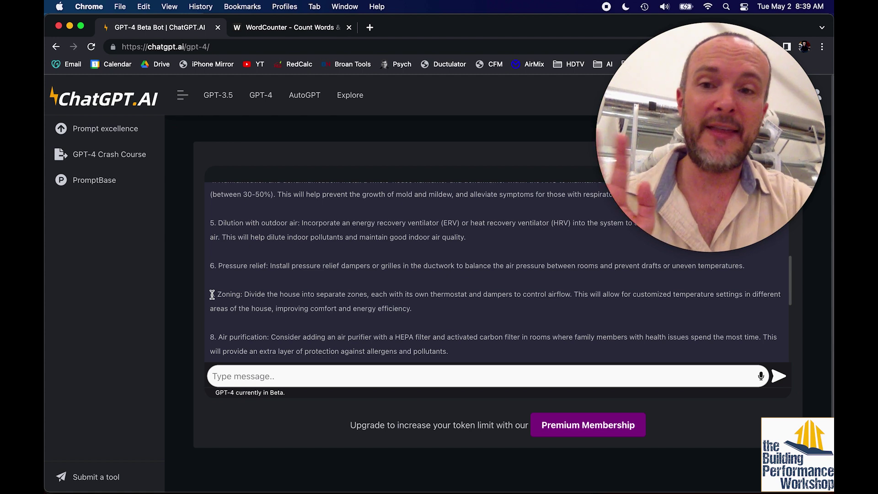
scroll(213, 295, down, 2)
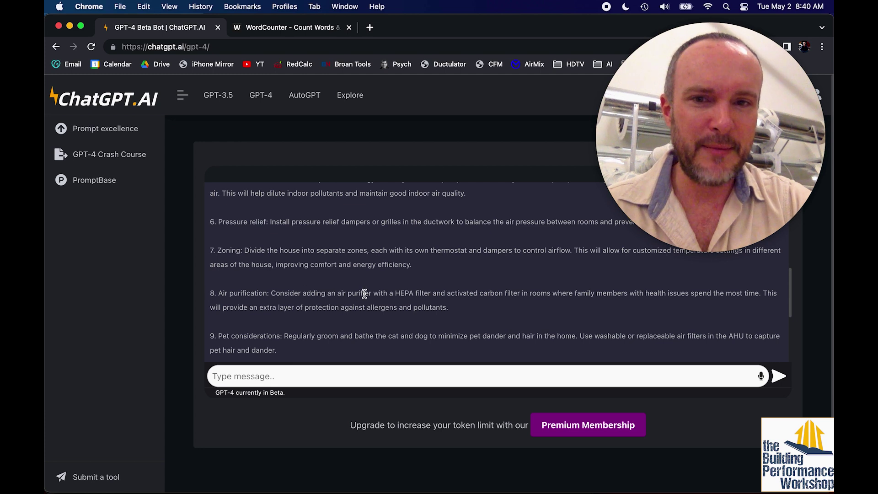
scroll(392, 294, up, 5)
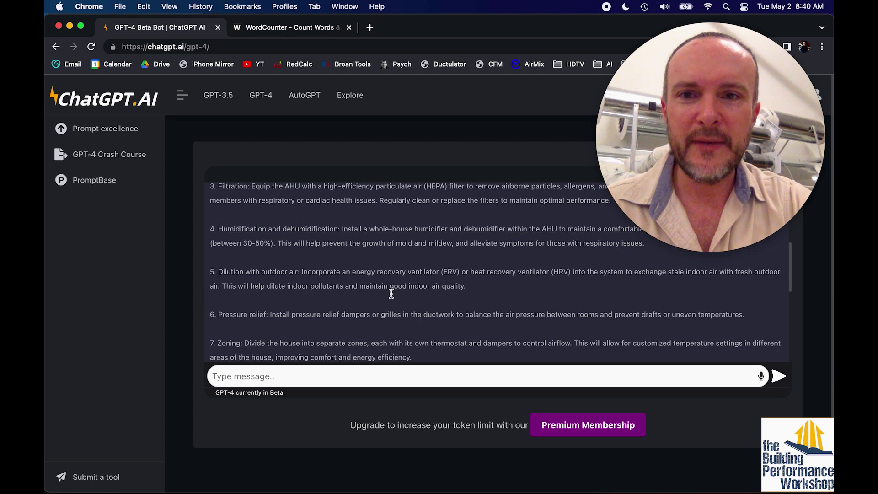
scroll(391, 298, up, 1)
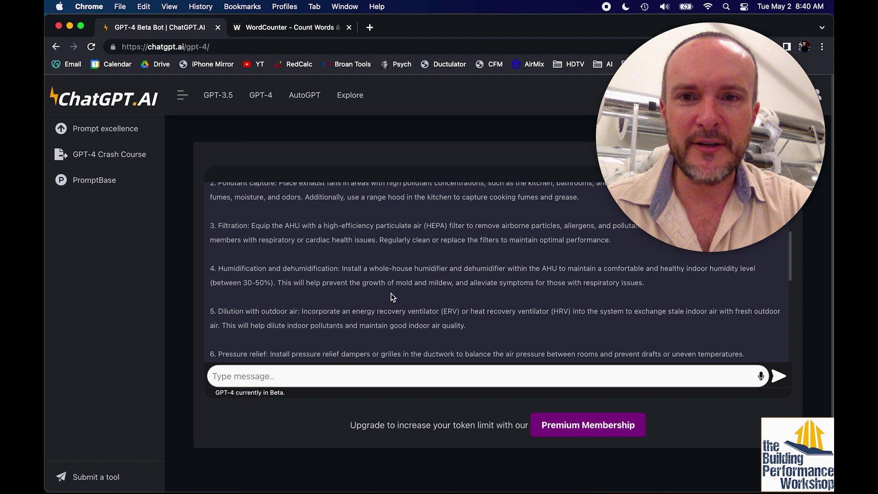
scroll(391, 296, up, 2)
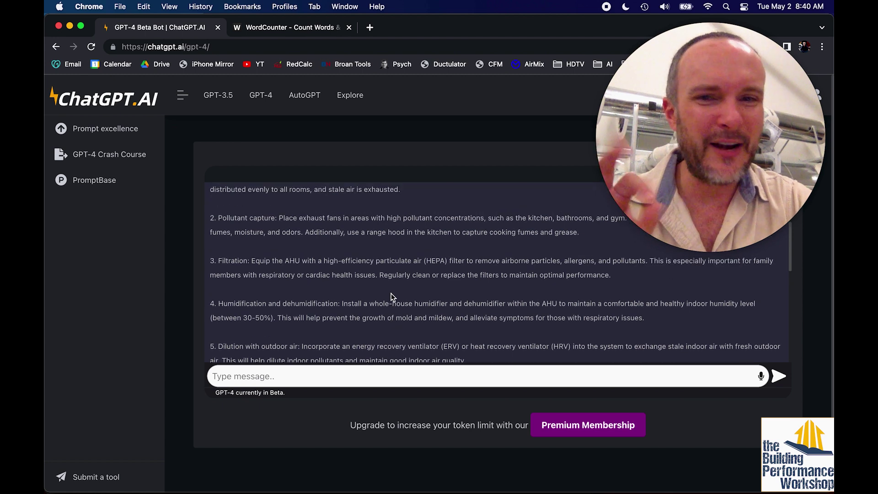
scroll(391, 296, down, 6)
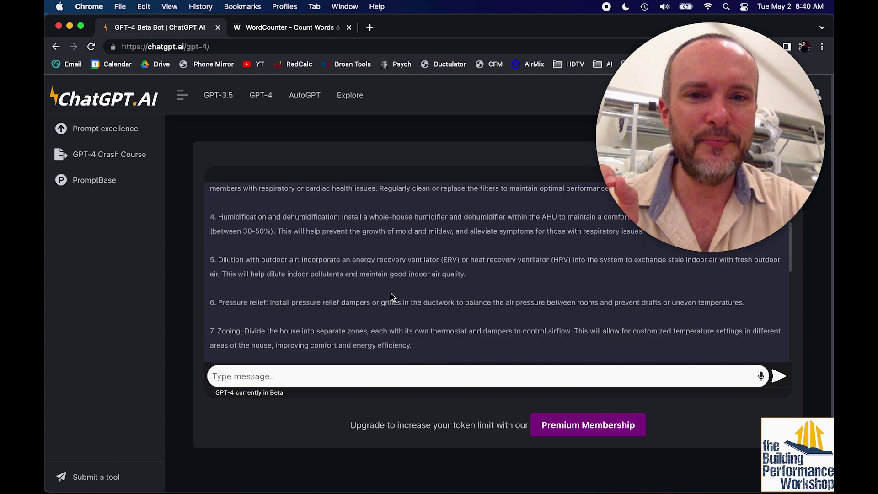
scroll(392, 294, down, 3)
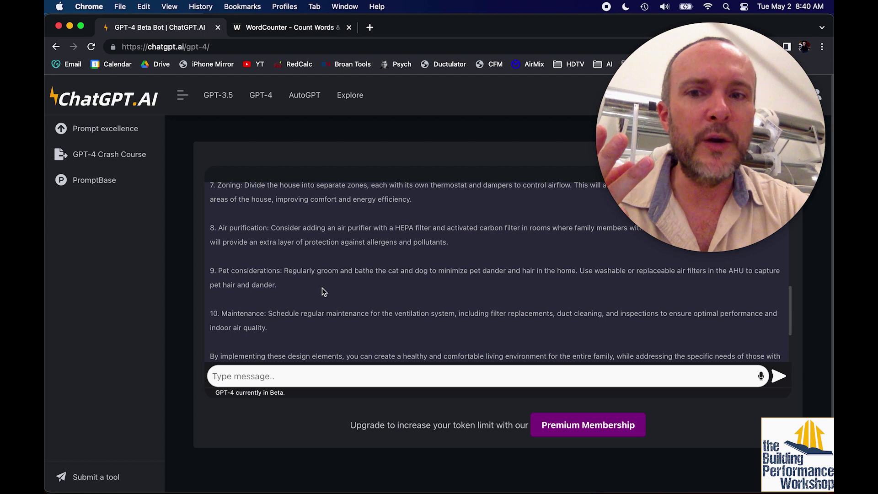
scroll(322, 288, down, 1)
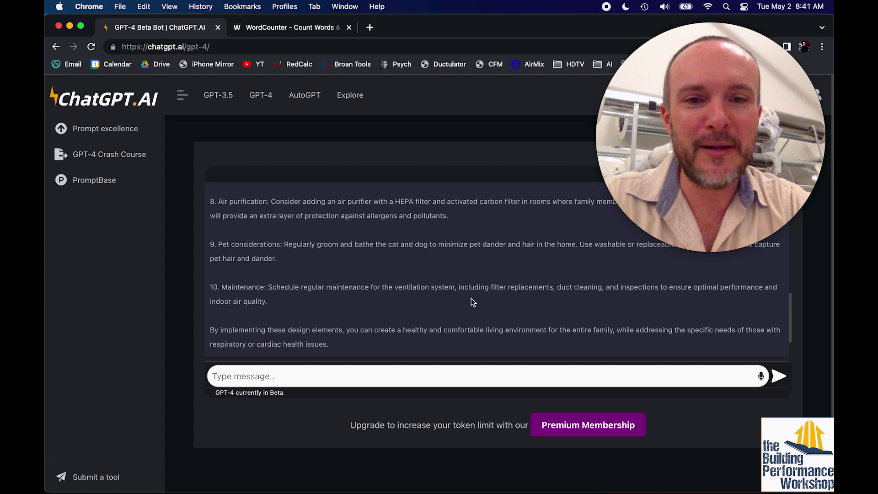
scroll(472, 300, down, 1)
scroll(472, 301, up, 1)
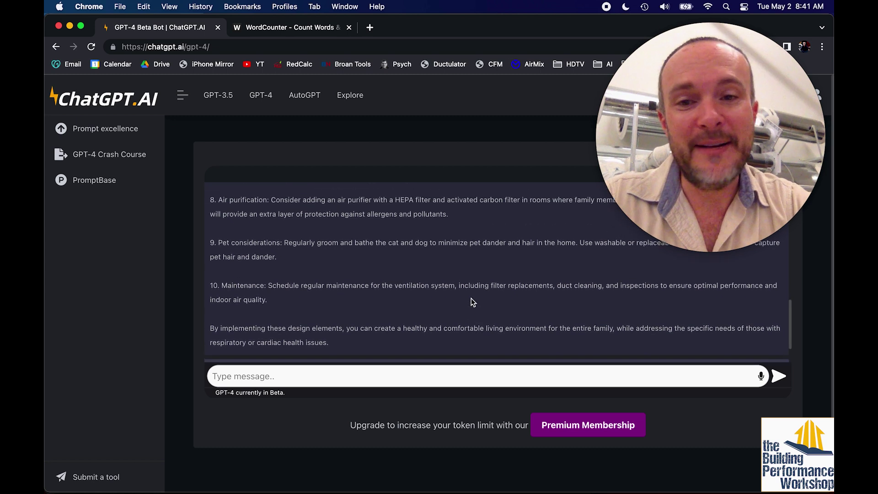